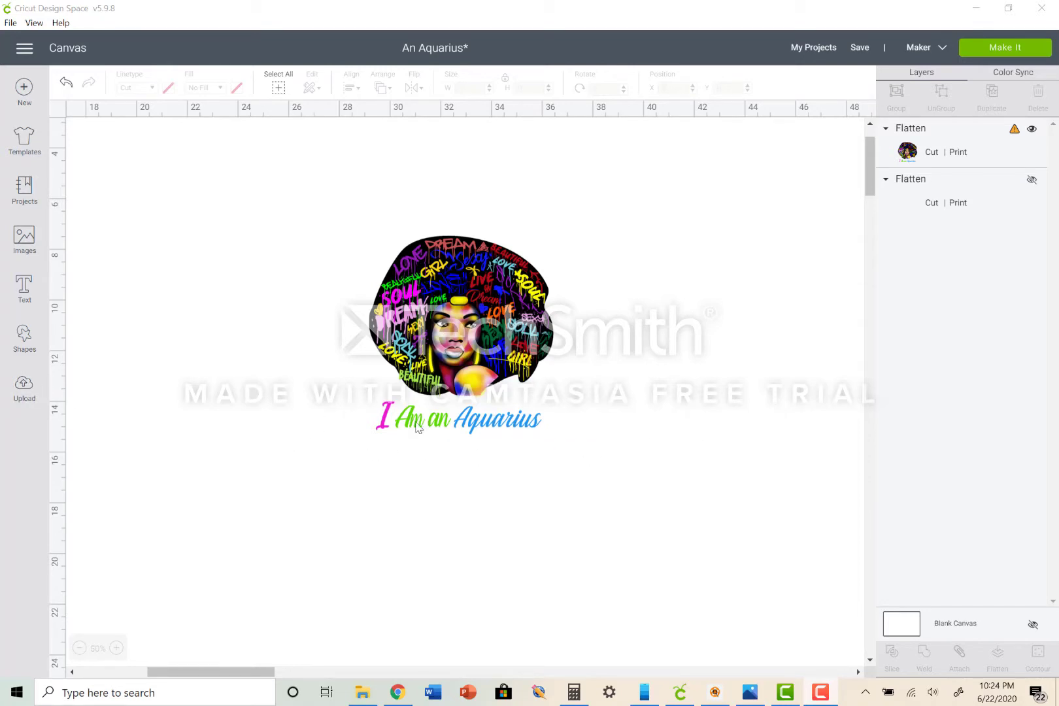
Select the Aquarius design, read its layer's size-limit warning, and try to send the project to Make It
left_click(361, 416)
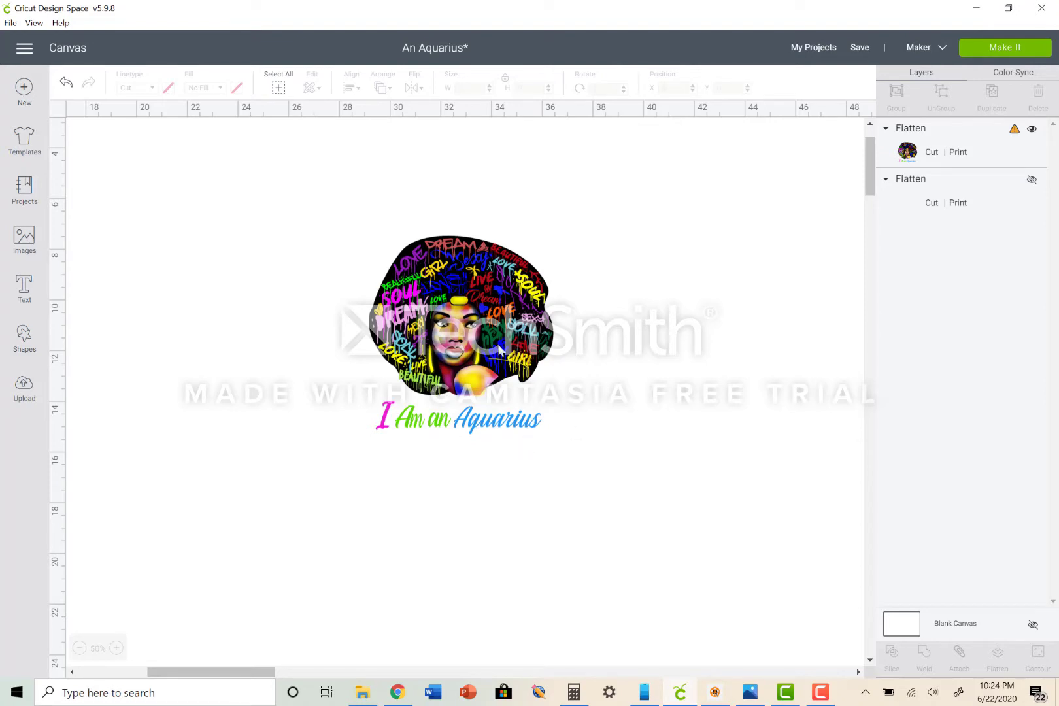
left_click_drag(399, 198, 643, 436)
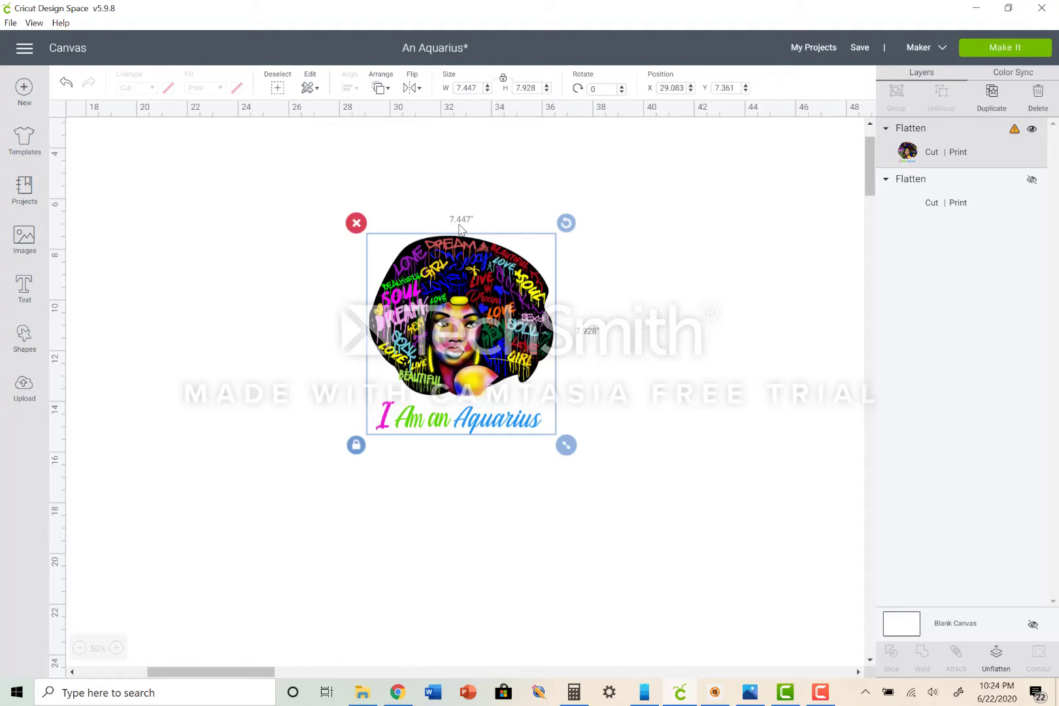
left_click(1015, 131)
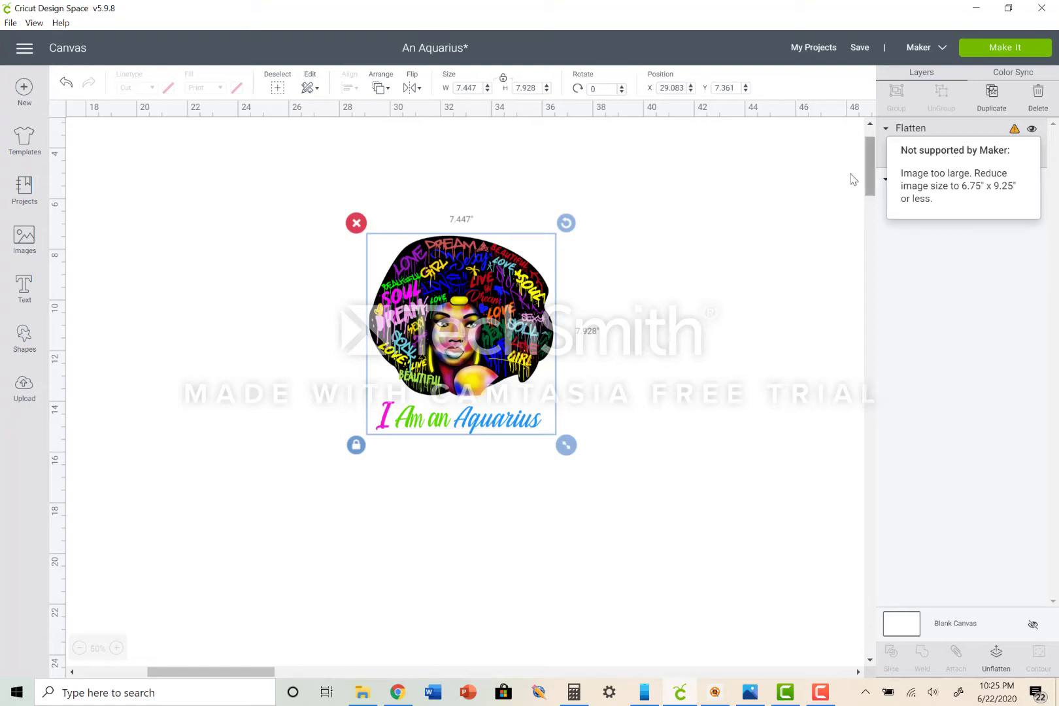
left_click(805, 192)
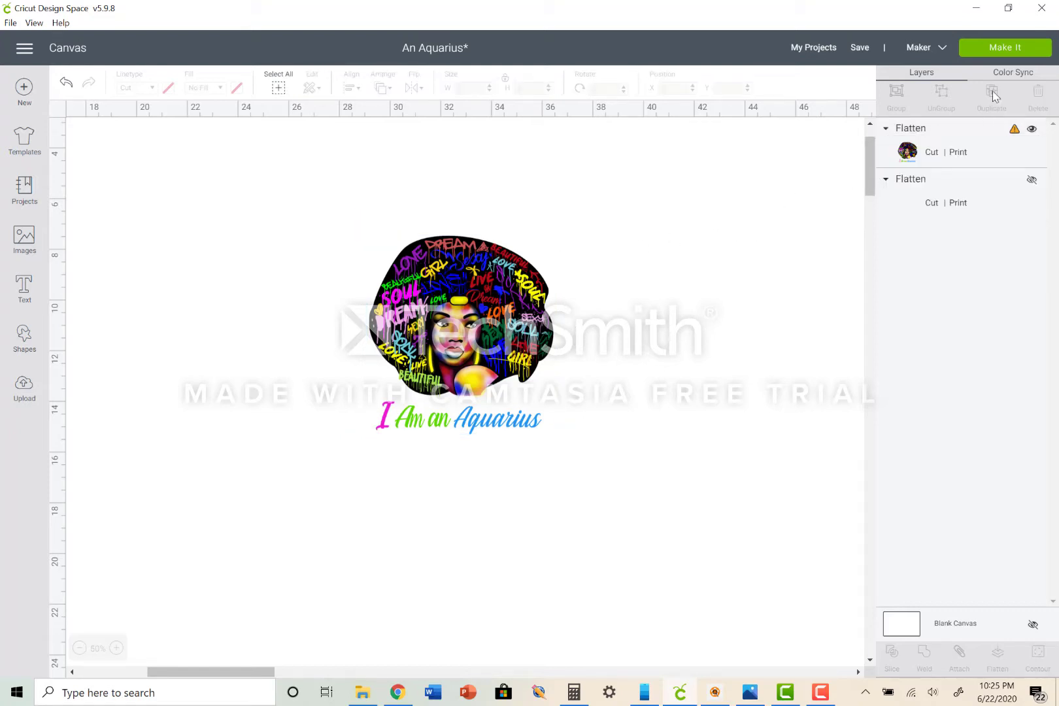
left_click(995, 52)
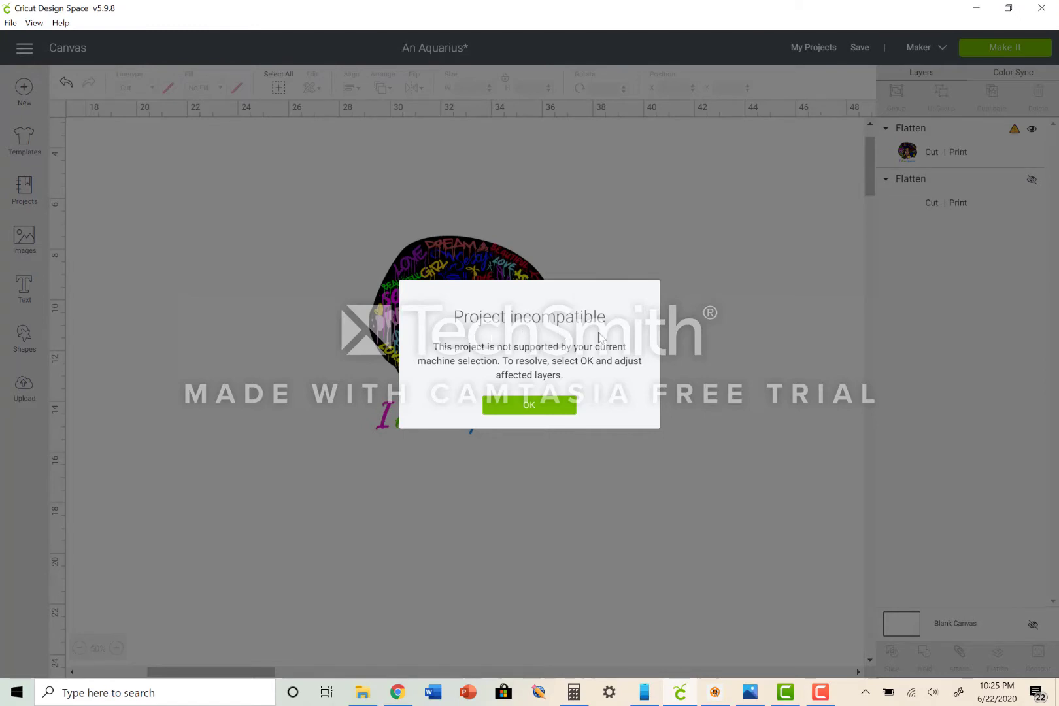
left_click(516, 406)
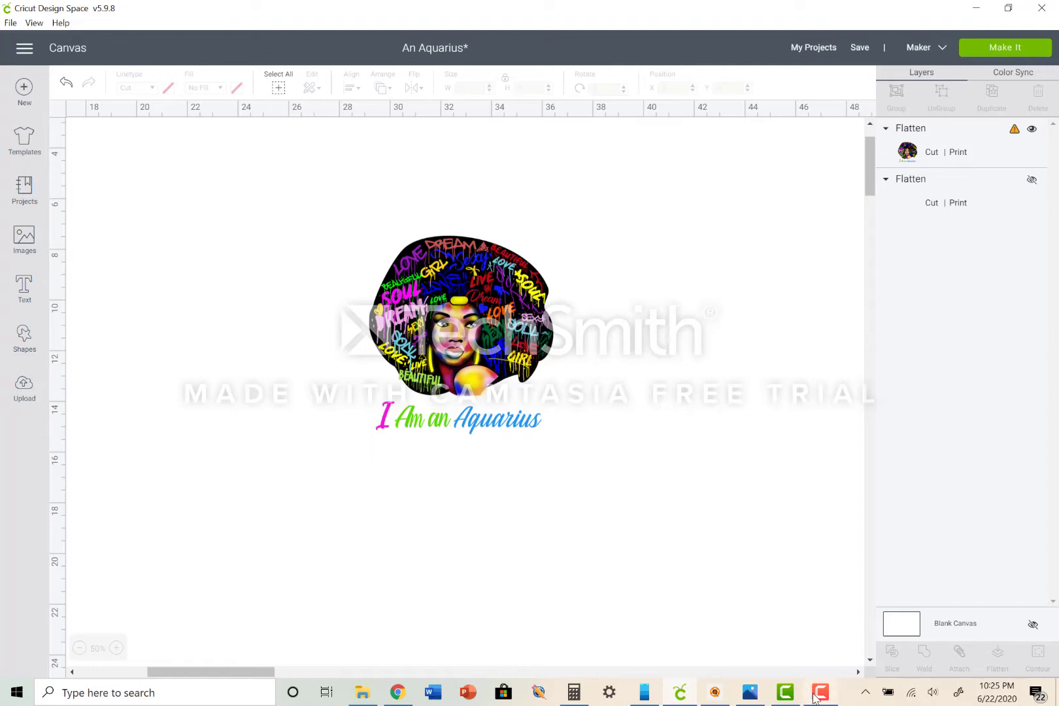
Open Screenshot (1009) from the Pictures > Screenshots folder in Photos
left_click(362, 692)
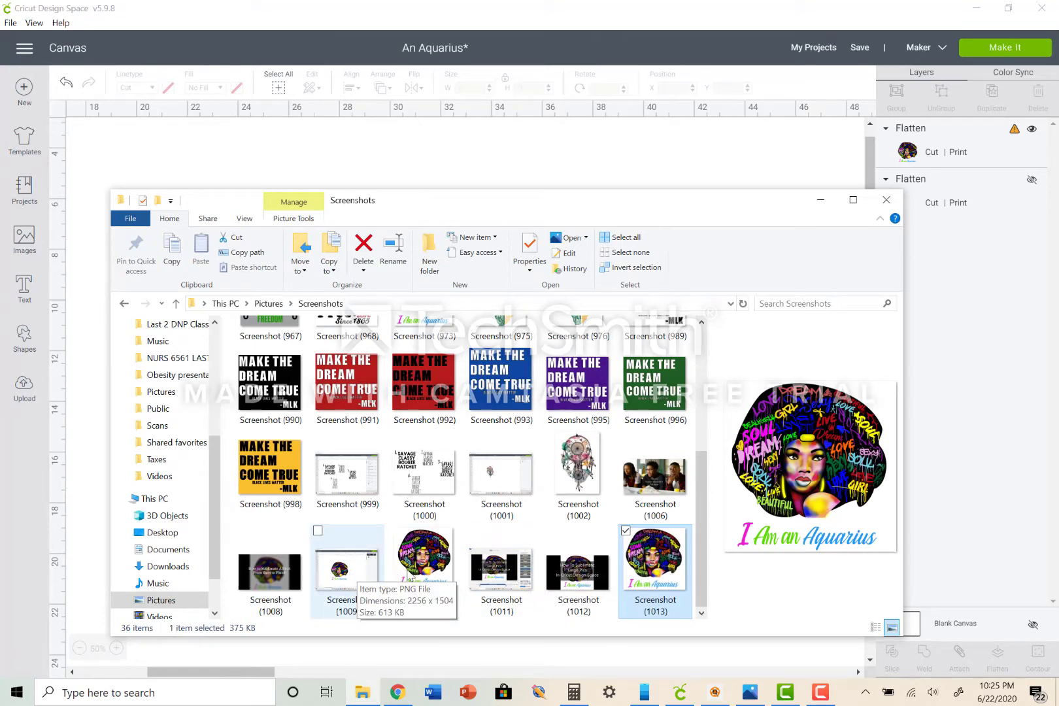
left_click(334, 574)
double_click(333, 574)
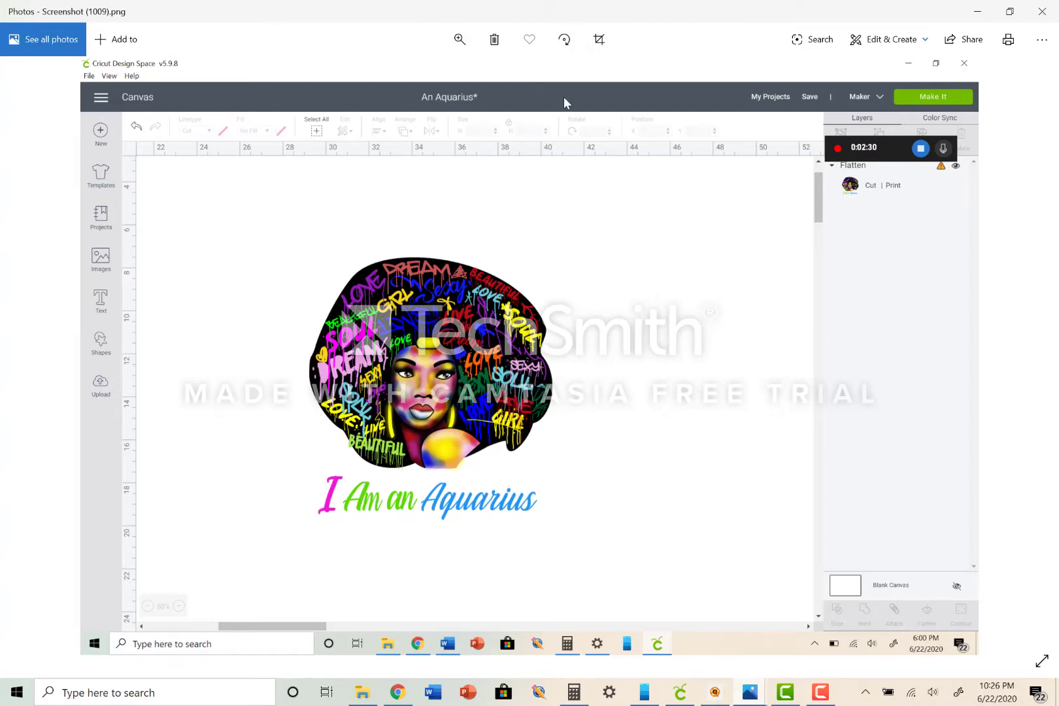
Crop the screenshot tightly around the Aquarius artwork and its caption, and save the result as a copy
left_click(599, 47)
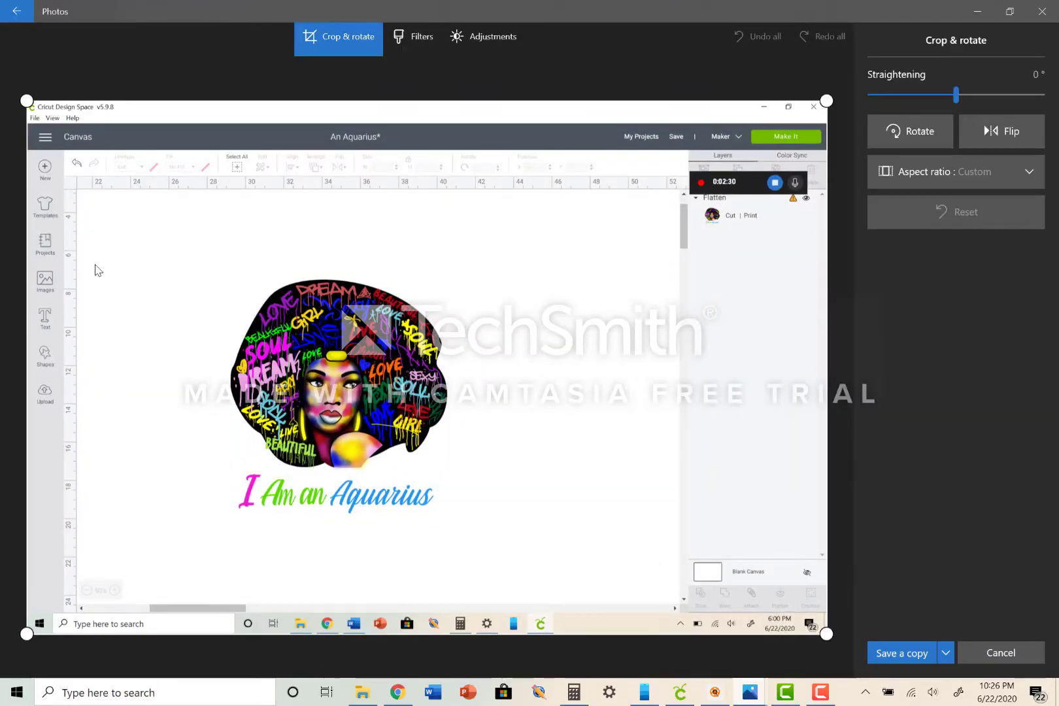
left_click_drag(34, 99, 219, 273)
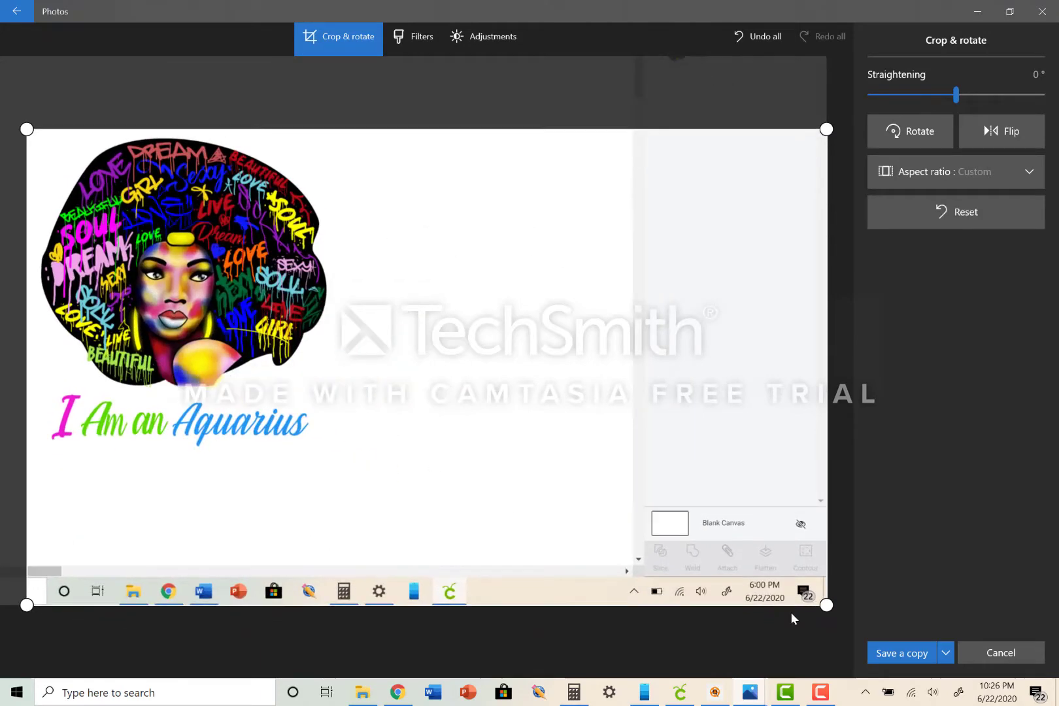
left_click_drag(825, 605, 338, 467)
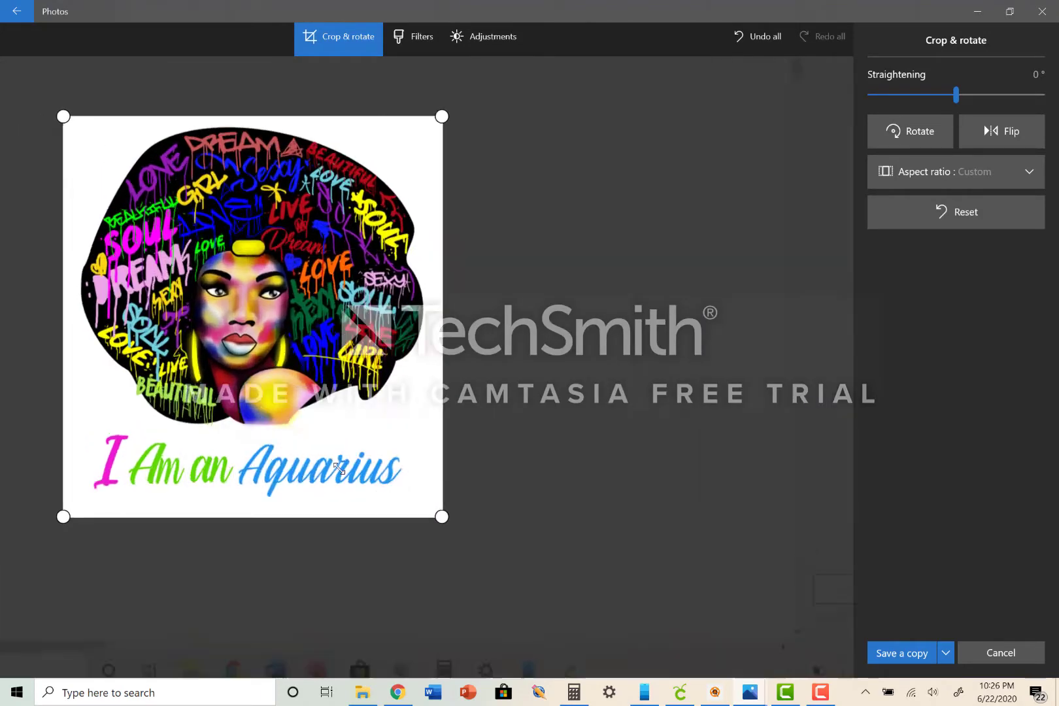
left_click(882, 653)
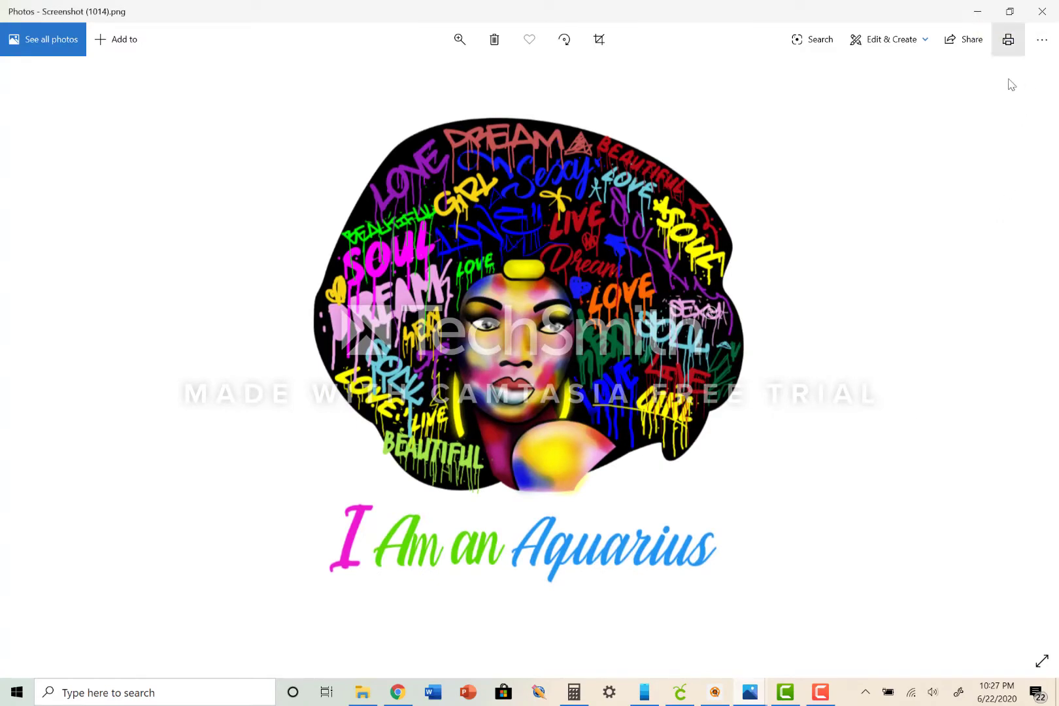
left_click(1042, 16)
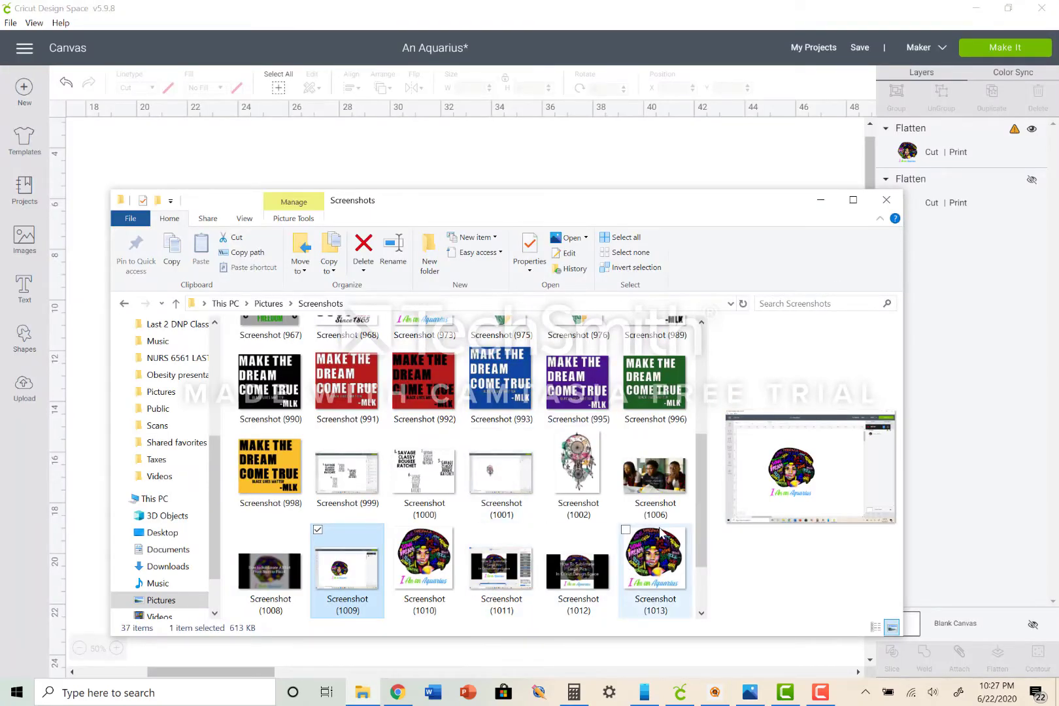
scroll(607, 557, "down", 1)
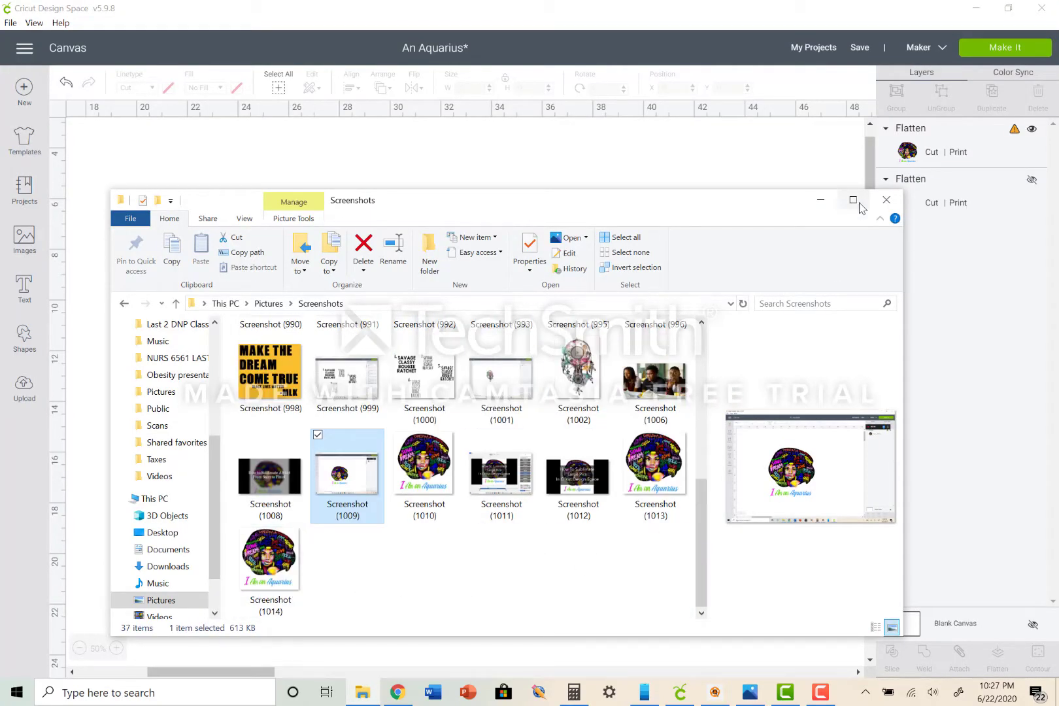
left_click(820, 199)
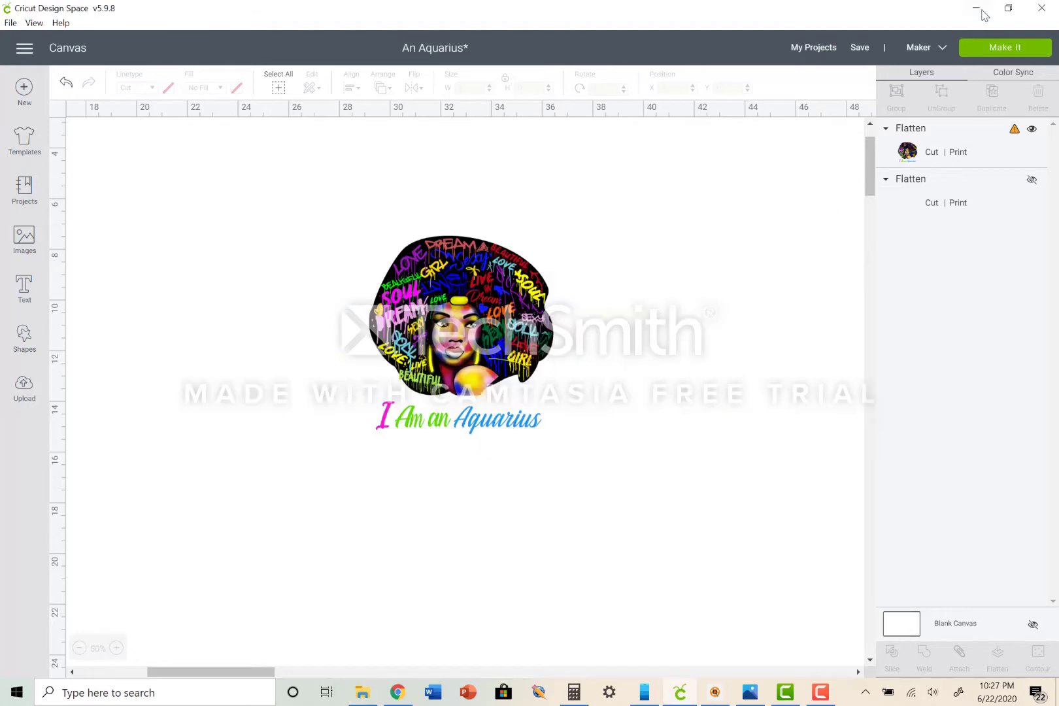
Create a blank document in Word and insert the Aquarius artwork picture from the Screenshots folder on this device
left_click(428, 695)
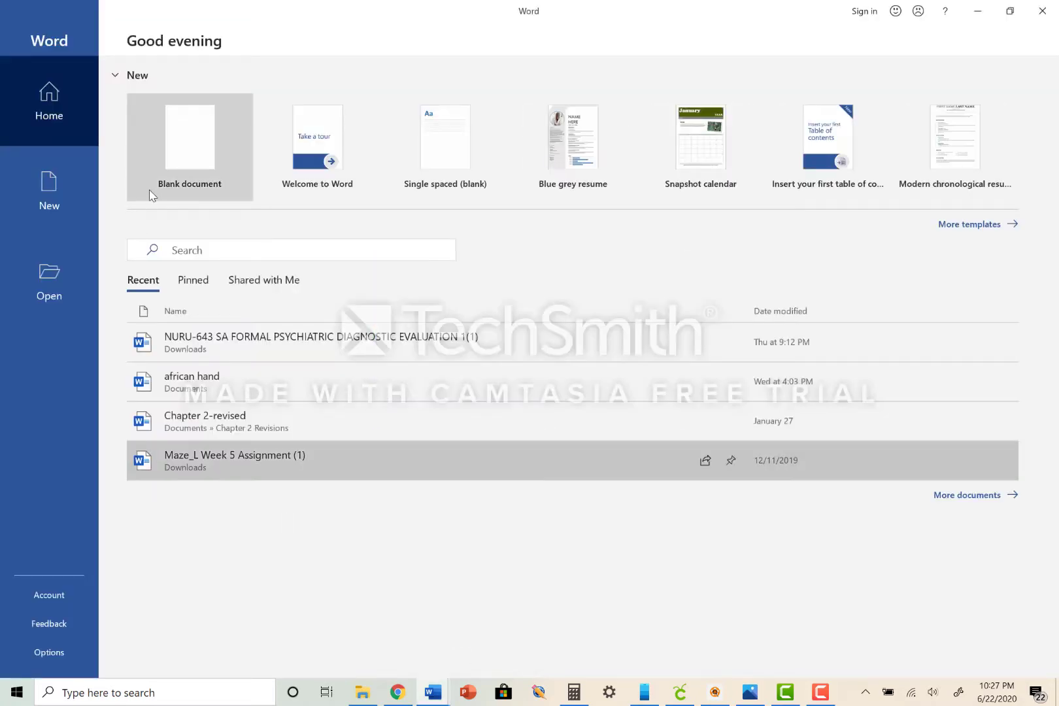
left_click(205, 153)
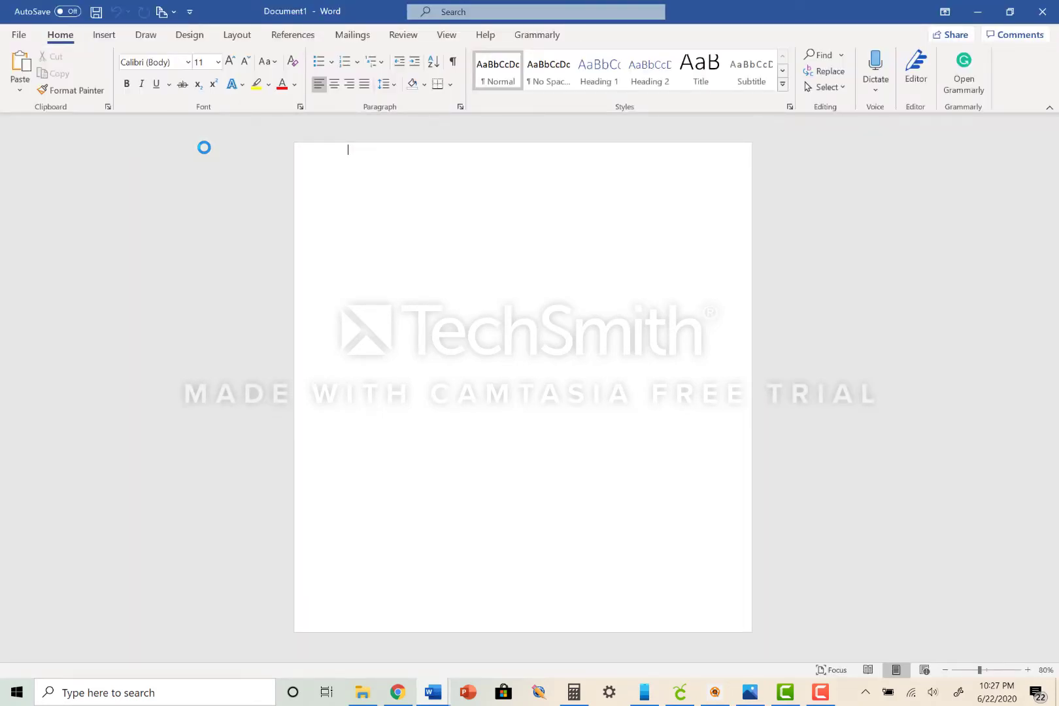
left_click(102, 37)
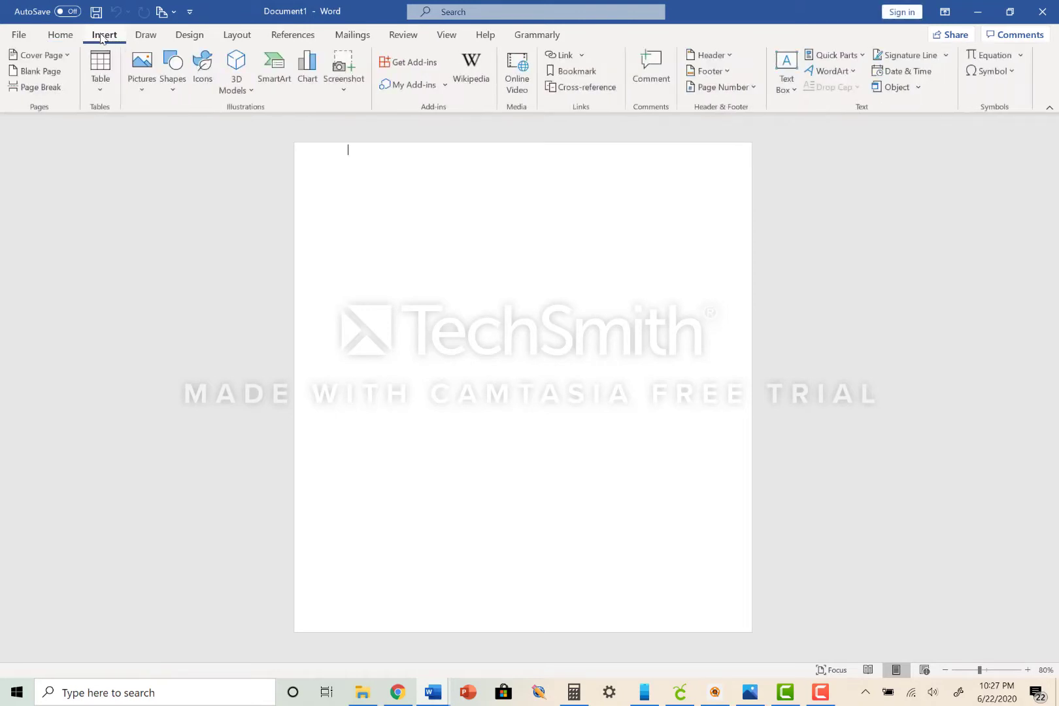
left_click(137, 72)
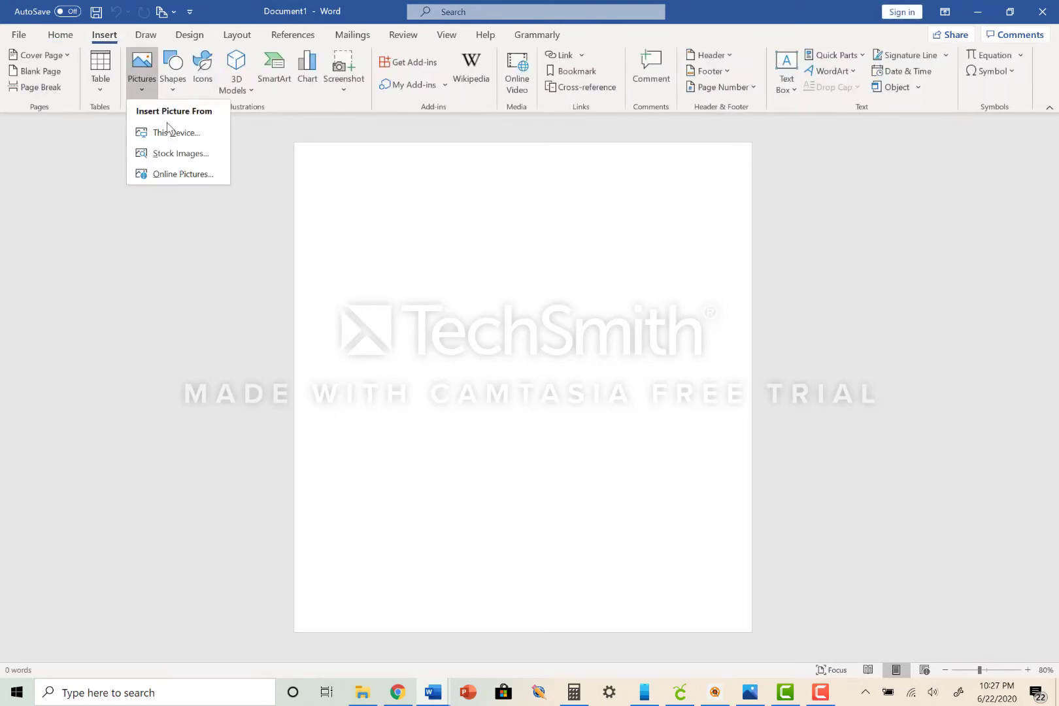
left_click(167, 133)
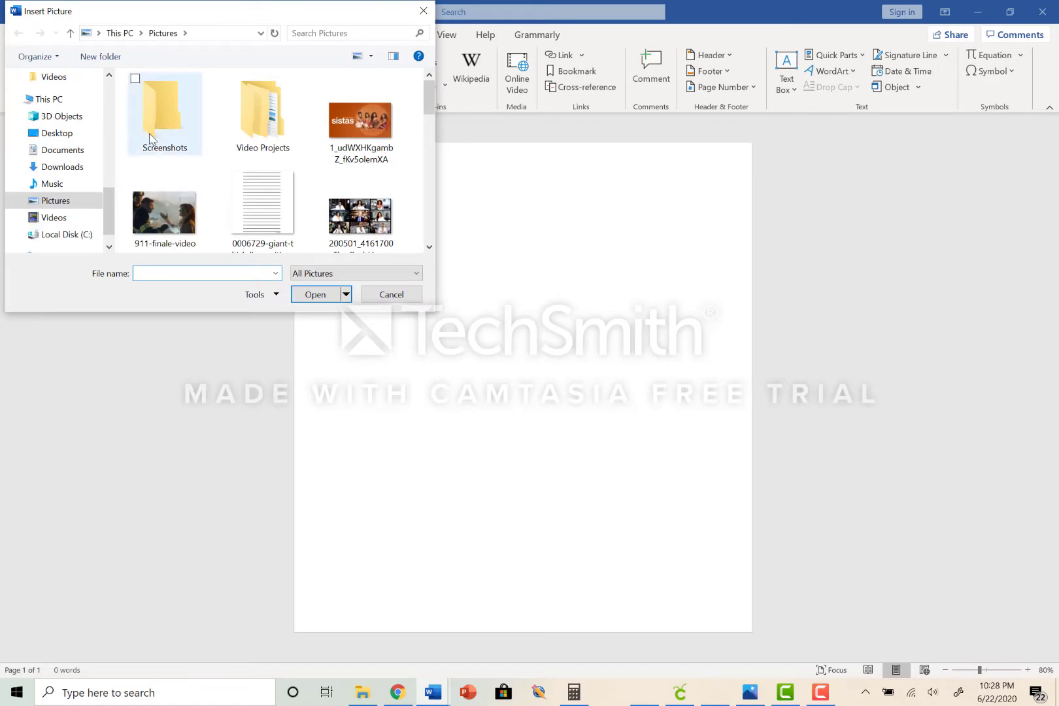
double_click(150, 136)
scroll(244, 146, "down", 10)
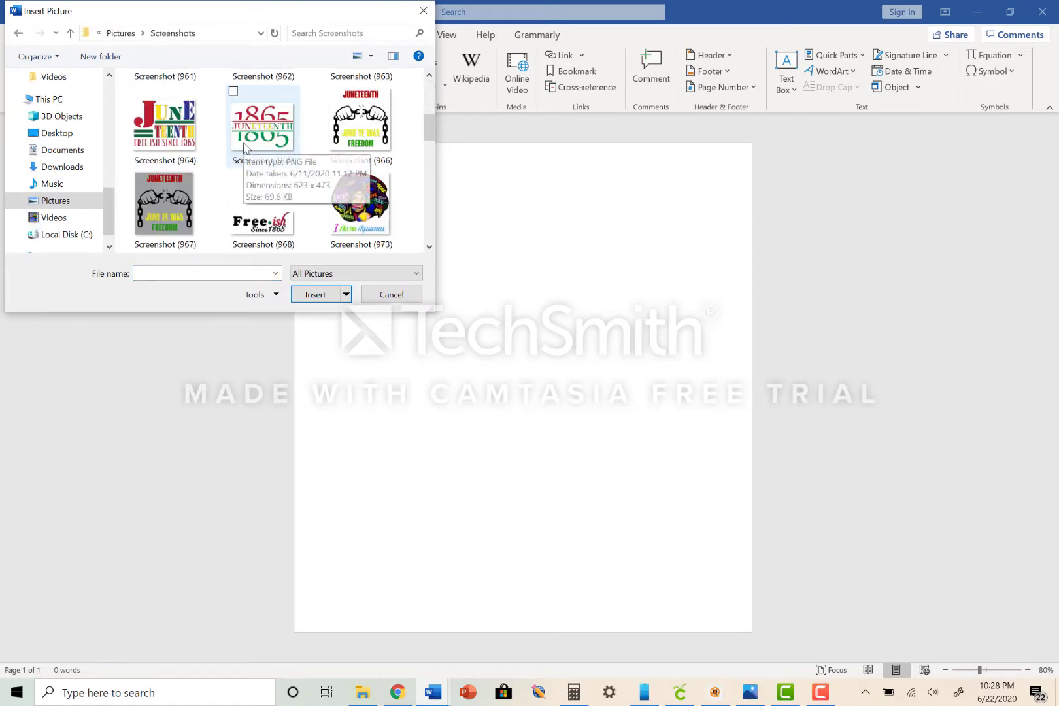
left_click(353, 196)
left_click(312, 296)
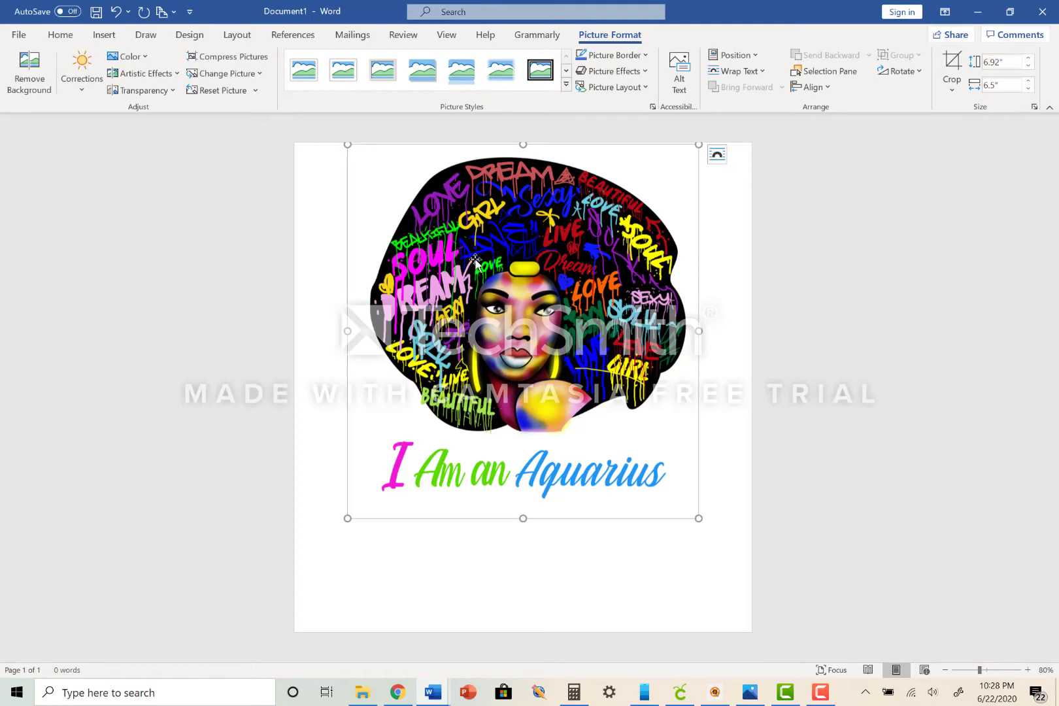
left_click_drag(477, 291, 617, 196)
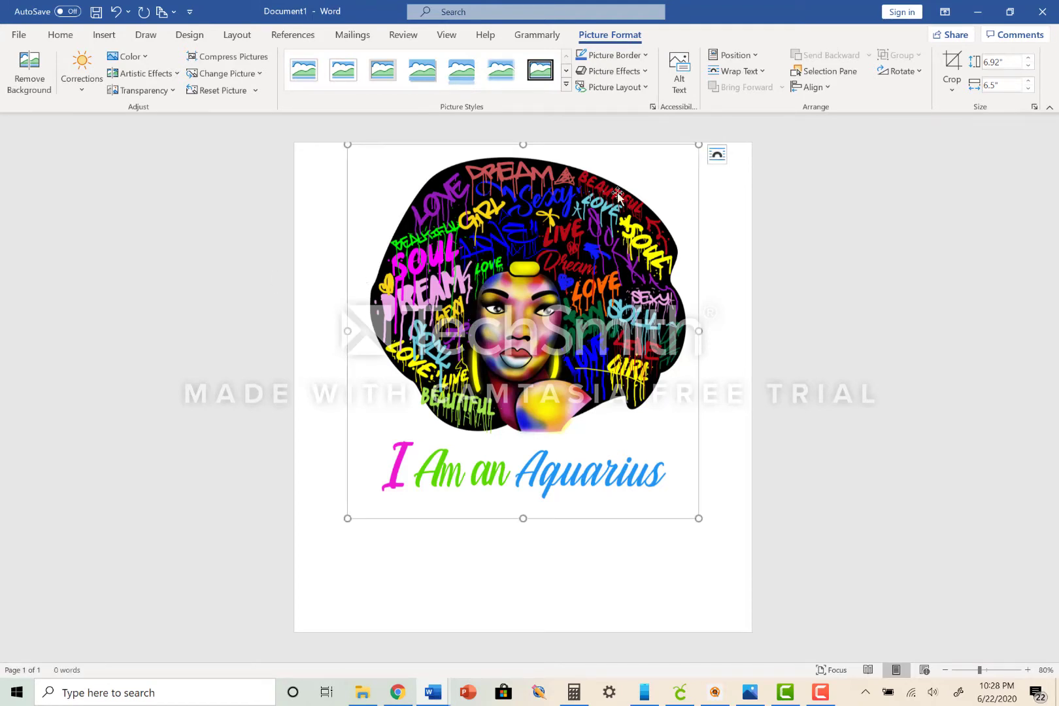
left_click(717, 155)
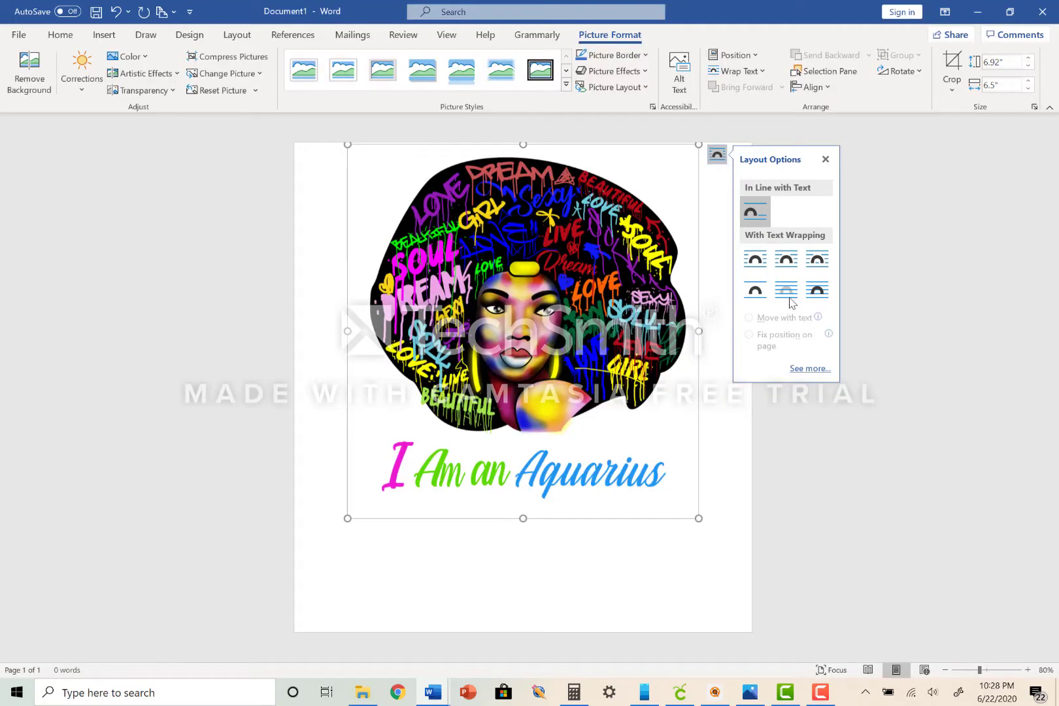
left_click(771, 297)
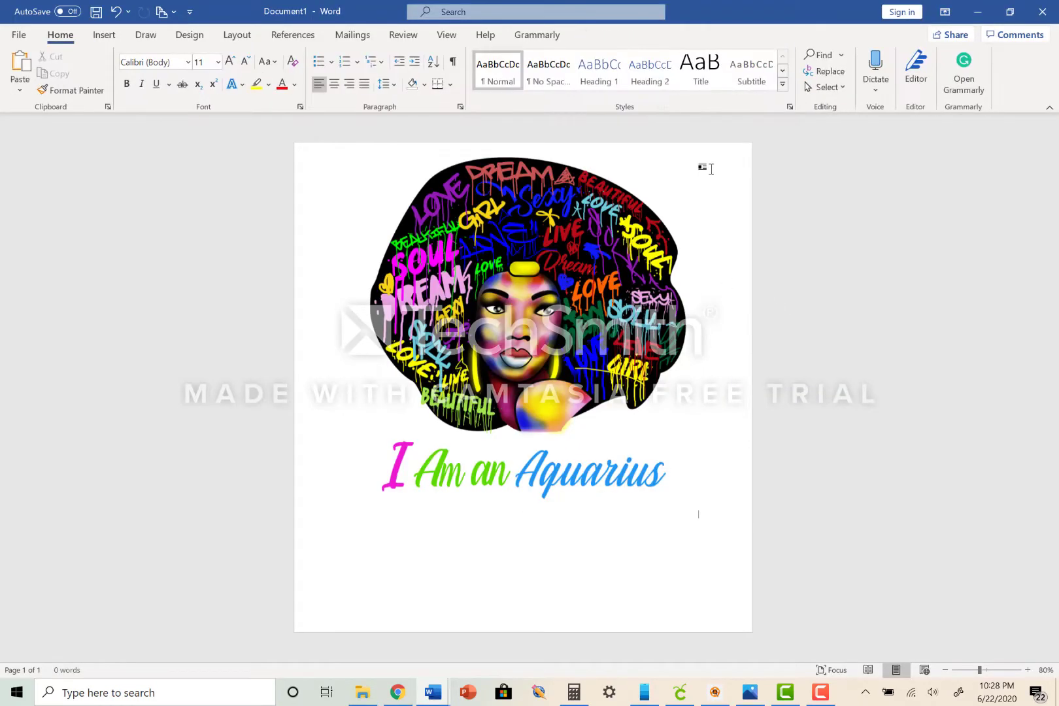
Set the picture's text wrapping to Top and Bottom with a fixed position on the page, and move it about one inch lower
left_click(624, 249)
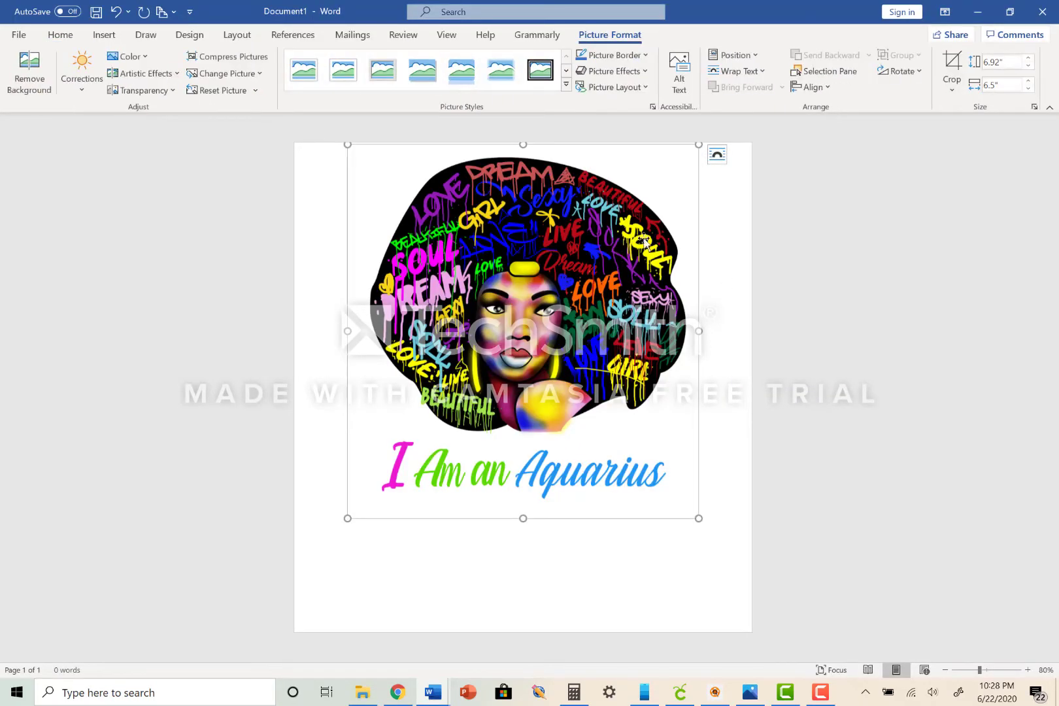
left_click(717, 155)
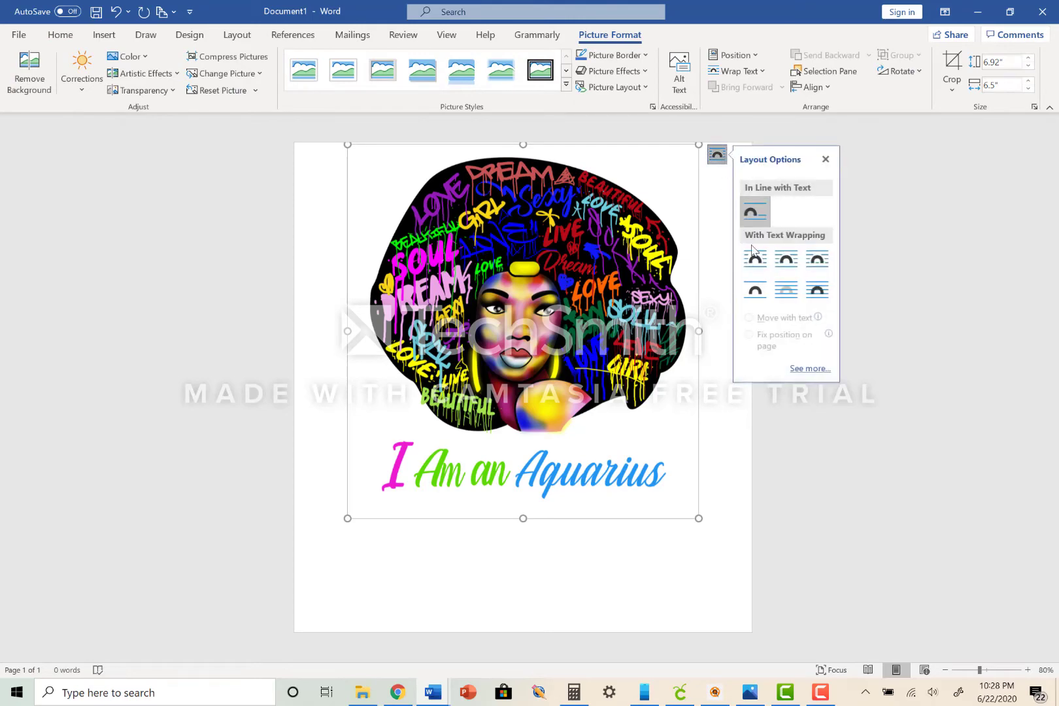
left_click(755, 289)
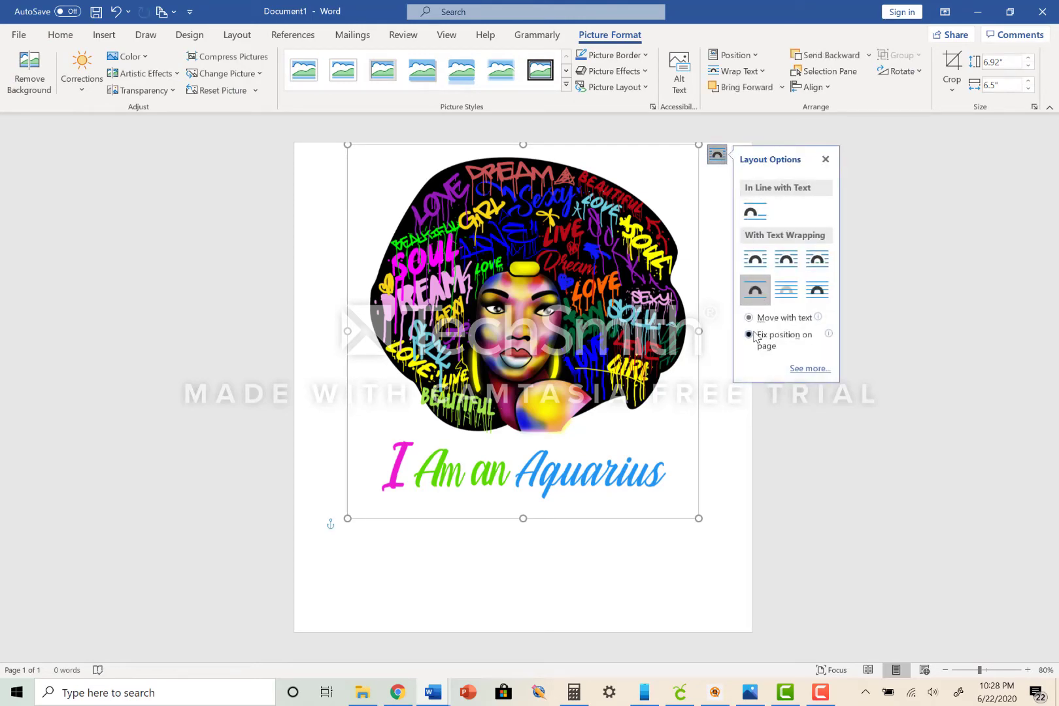
left_click(755, 336)
left_click_drag(566, 298, 556, 403)
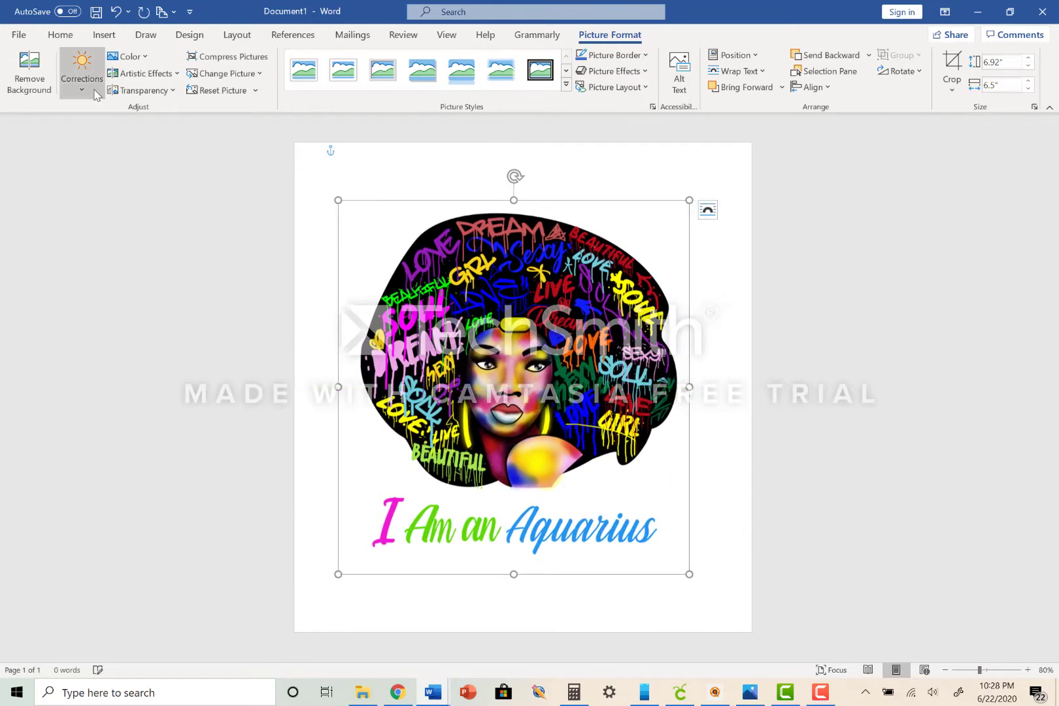
Open the document's page layout settings
left_click(228, 35)
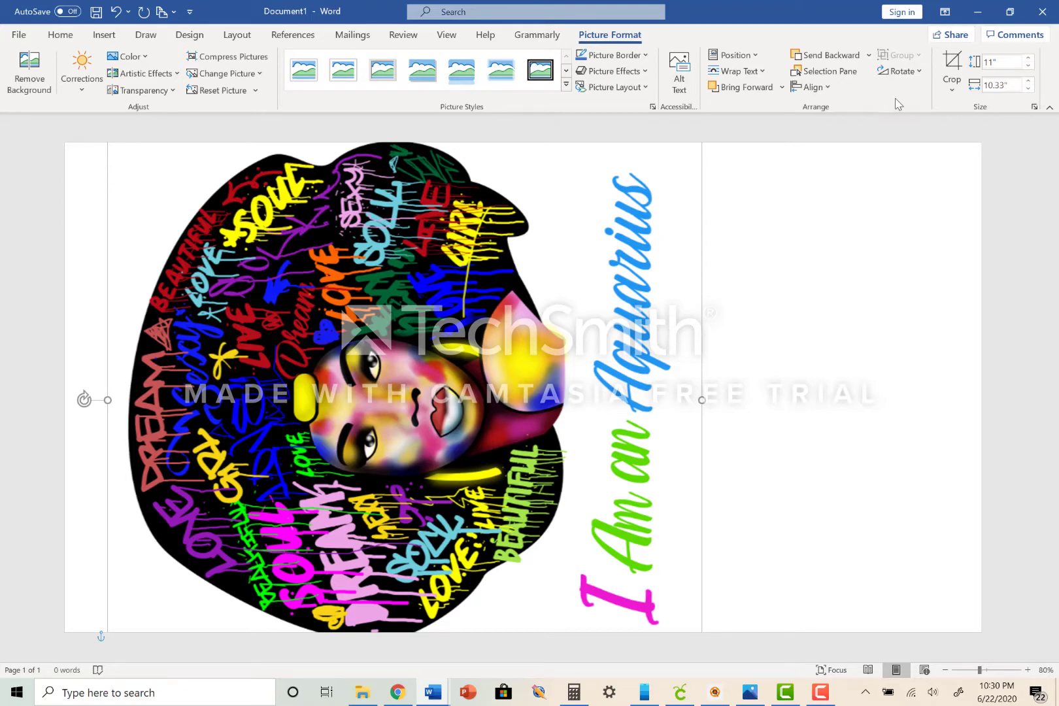
Mirror the rotated Aquarius picture with Flip Vertical and shift it slightly upward on the page
left_click(901, 71)
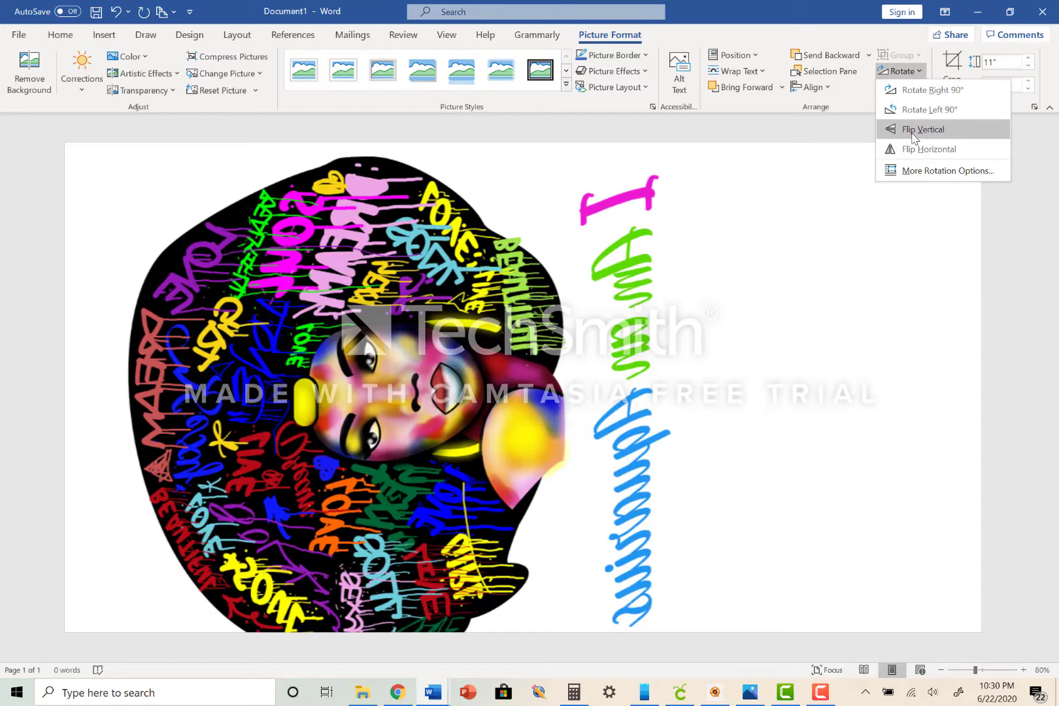
left_click(913, 129)
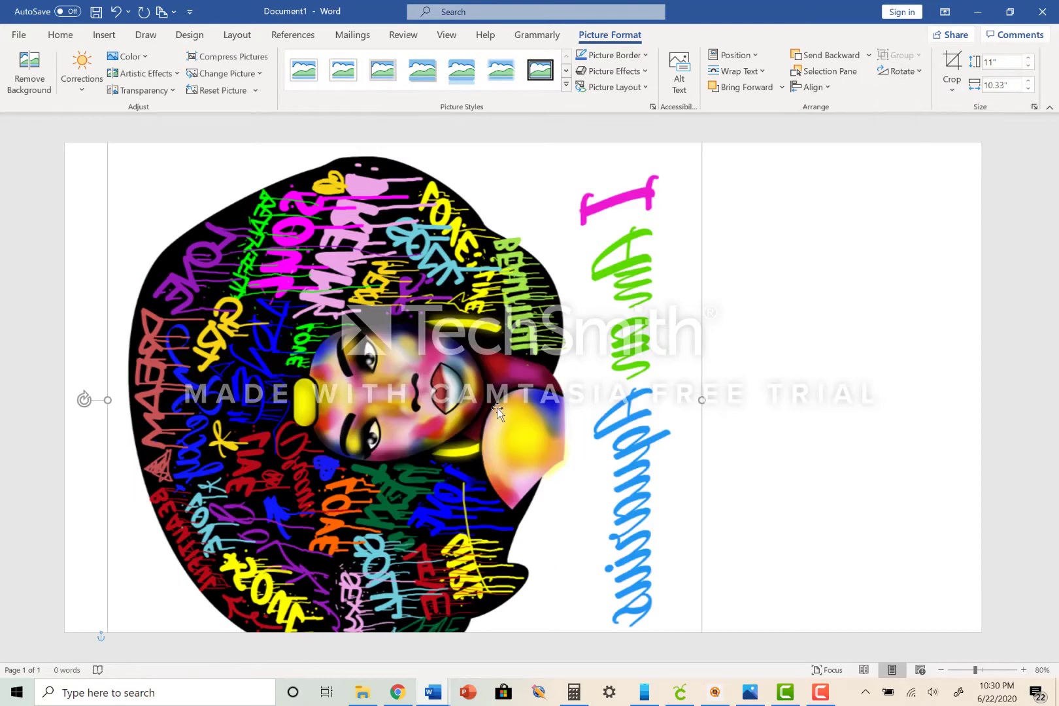
left_click_drag(455, 421, 457, 400)
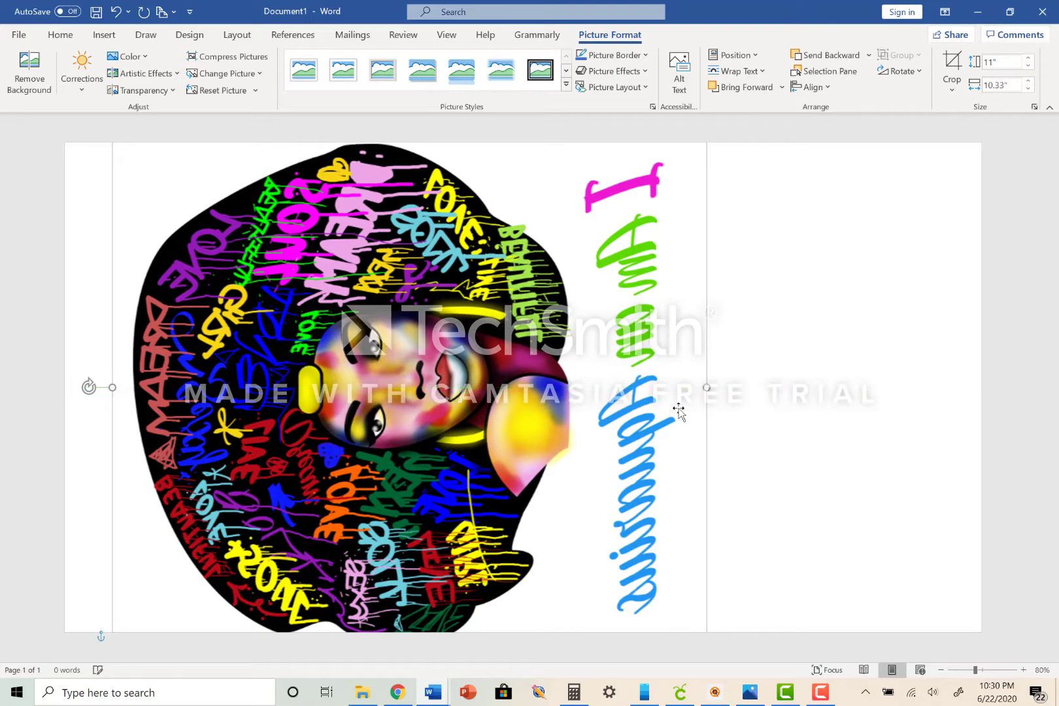